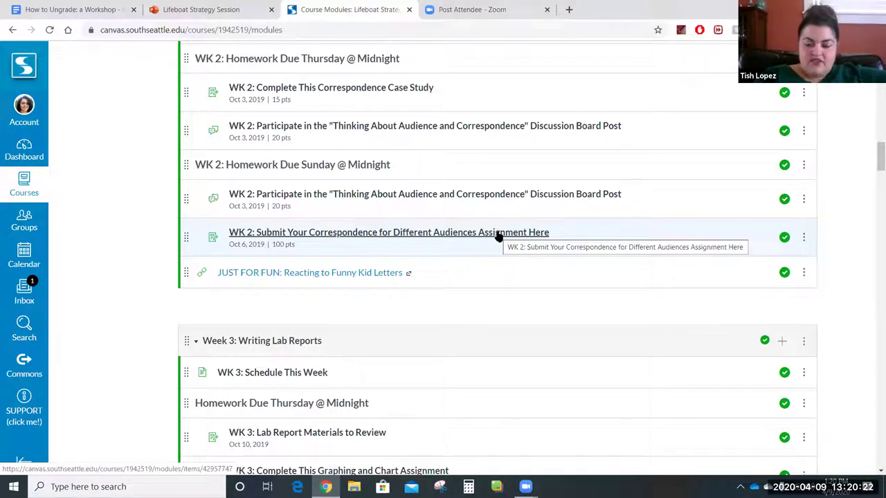
- Open the Student Feedback Templates page from the planning module, review its feedback texts, and return to the module list
left_click_drag(873, 155, 874, 56)
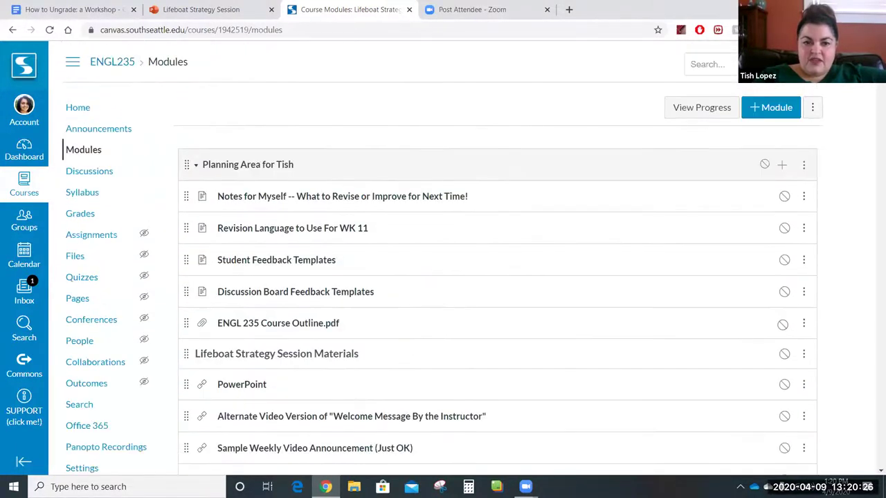
left_click(318, 260)
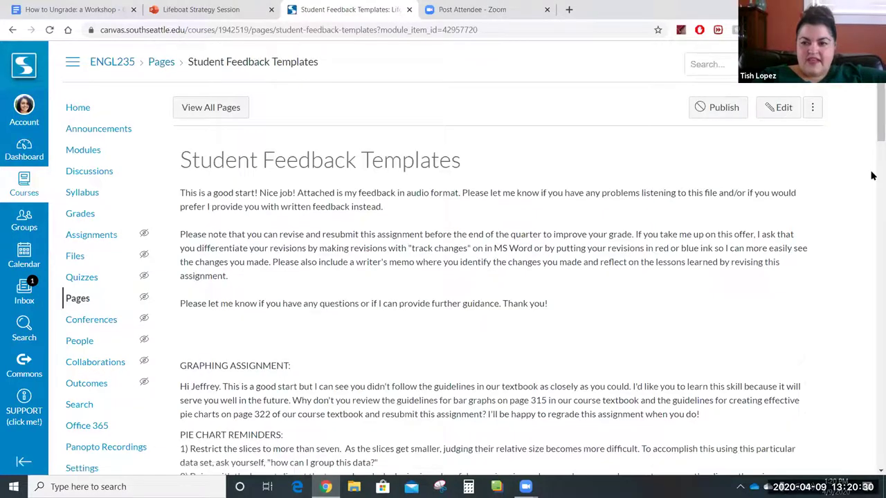
left_click_drag(872, 123, 872, 206)
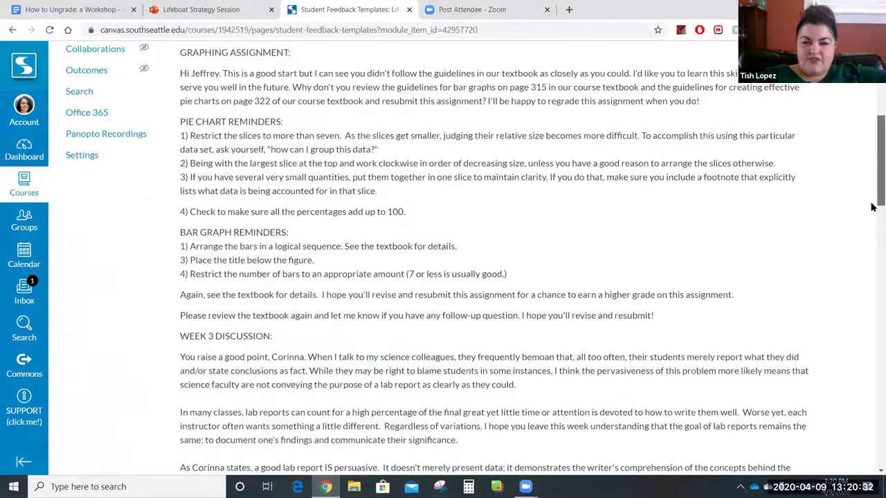
scroll(873, 207, "down", 3)
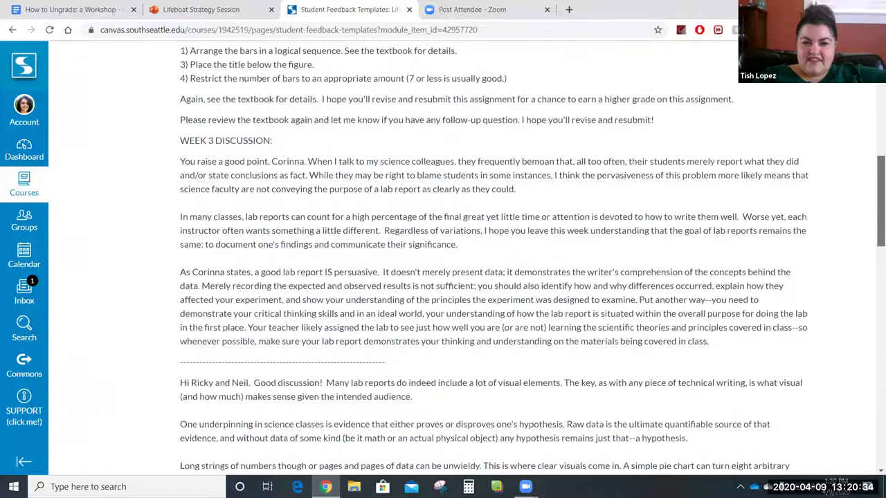
left_click(10, 32)
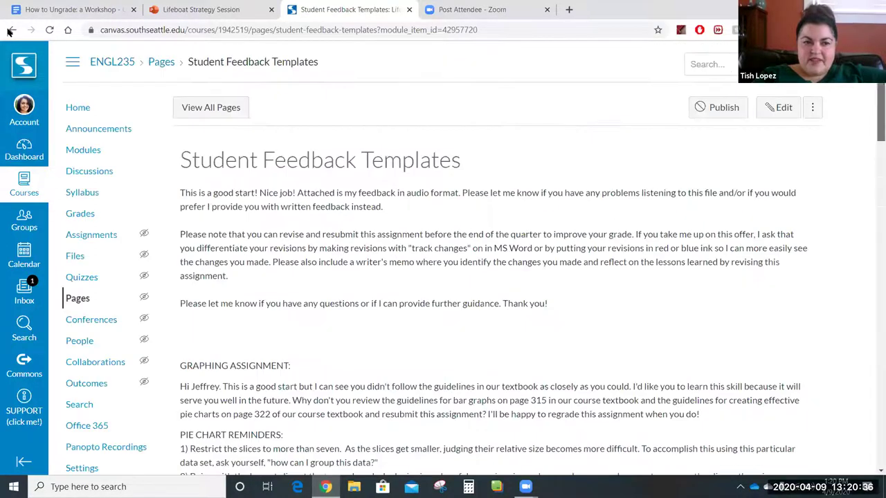
left_click(10, 32)
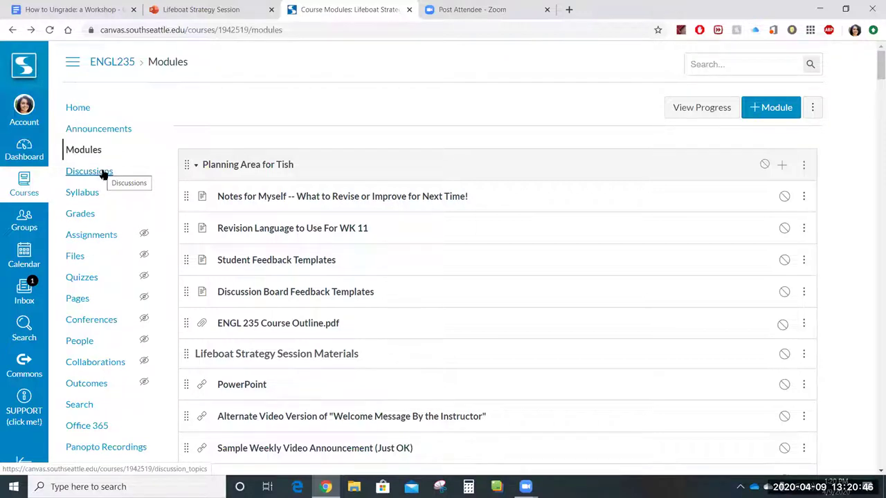
- Open the Week 4 lab report final draft assignment in SpeedGrader and show its rubric in a widened grading pane
left_click_drag(872, 149, 873, 214)
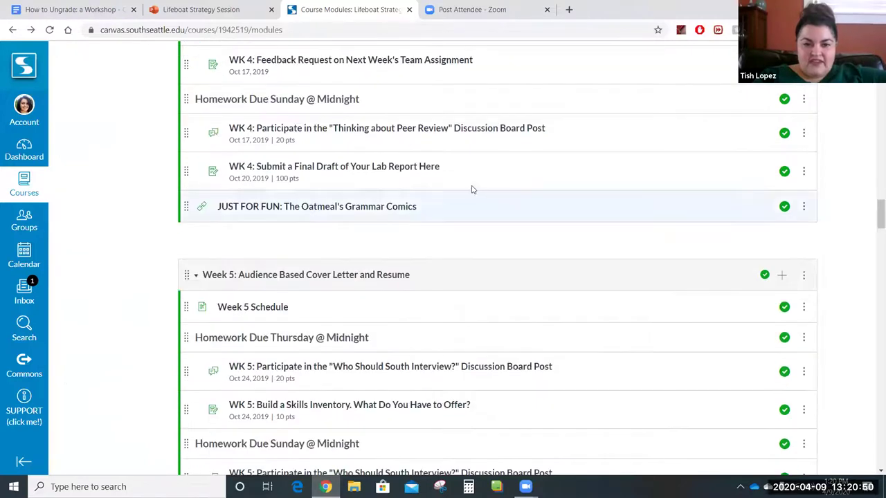
left_click(402, 171)
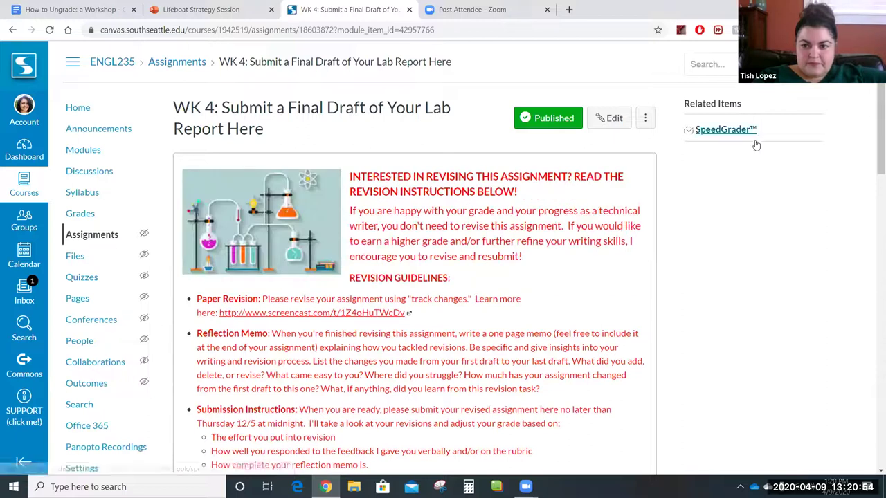
left_click(723, 130)
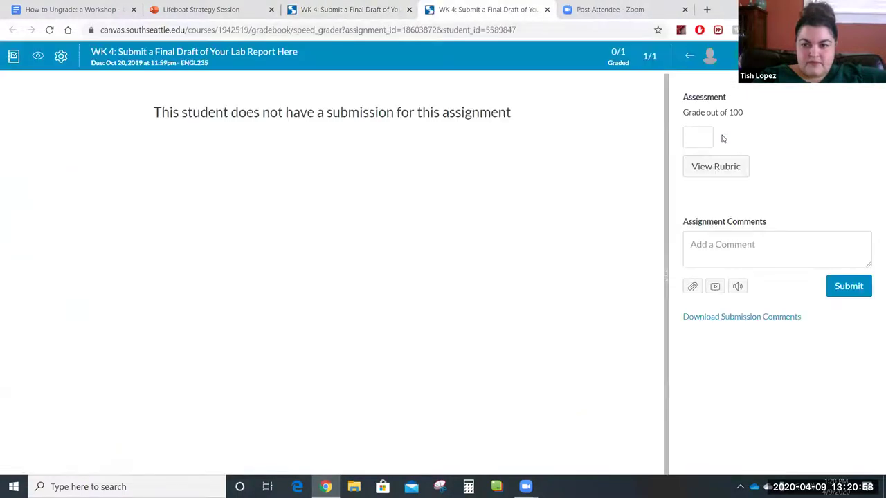
left_click(738, 174)
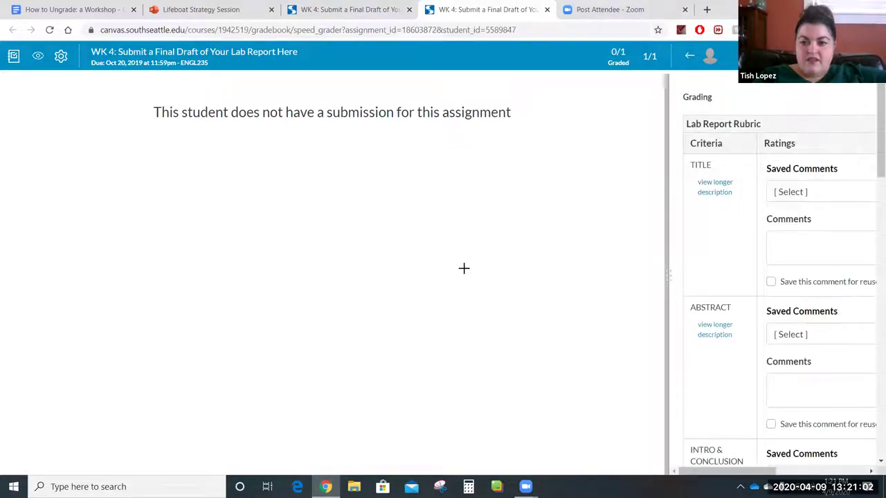
left_click_drag(666, 282, 424, 270)
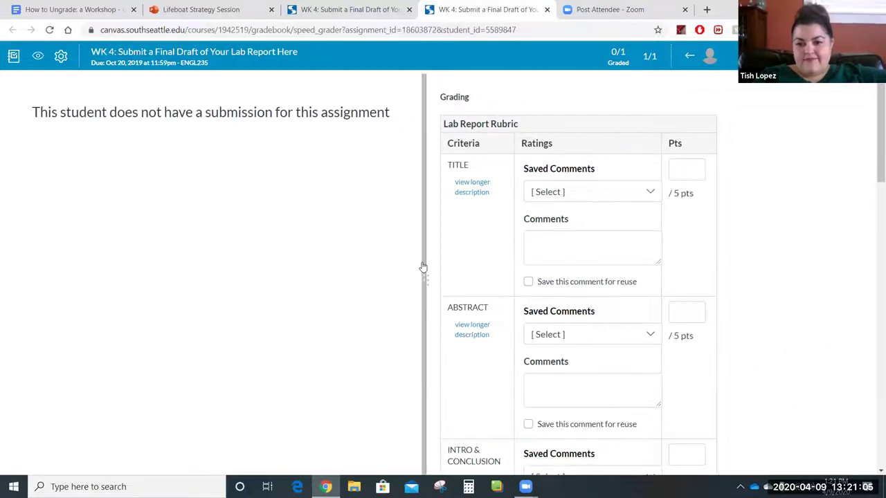
- Fill the TITLE criterion's comment with the saved "Good job! Your title does a nice job" comment and review its text
left_click(653, 193)
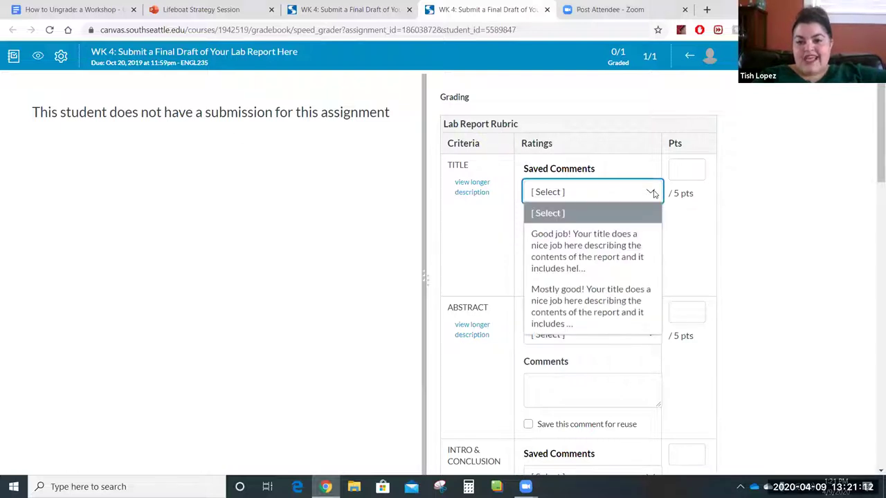
left_click(654, 194)
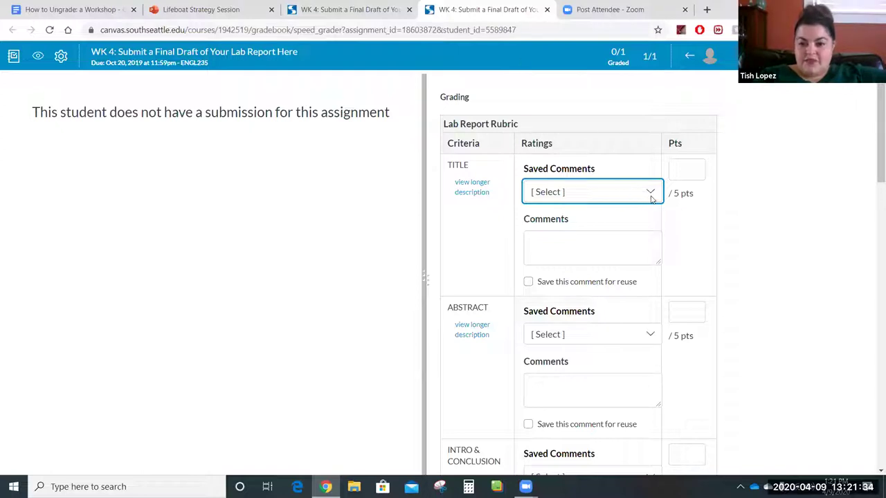
left_click(652, 196)
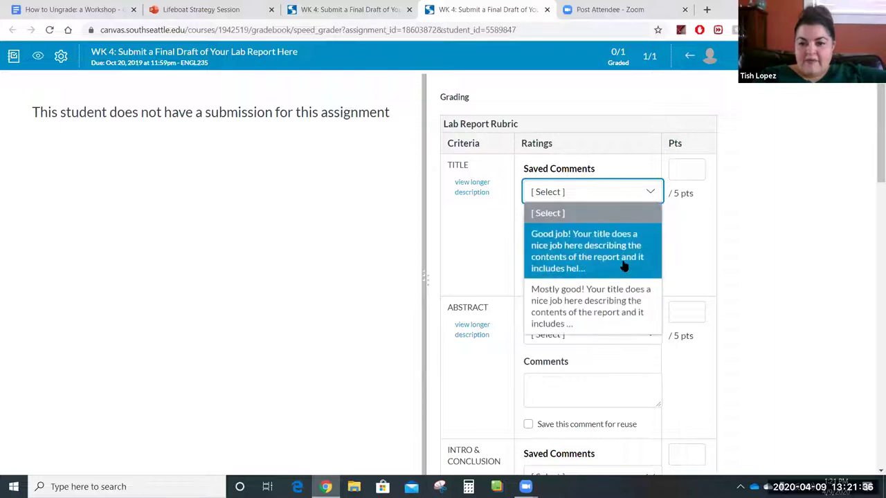
left_click(623, 263)
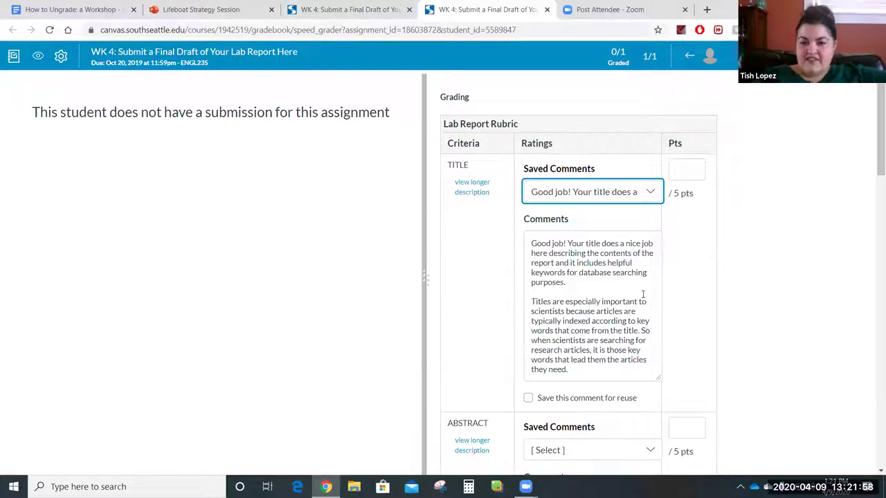
left_click(570, 244)
left_click(597, 374, "shift")
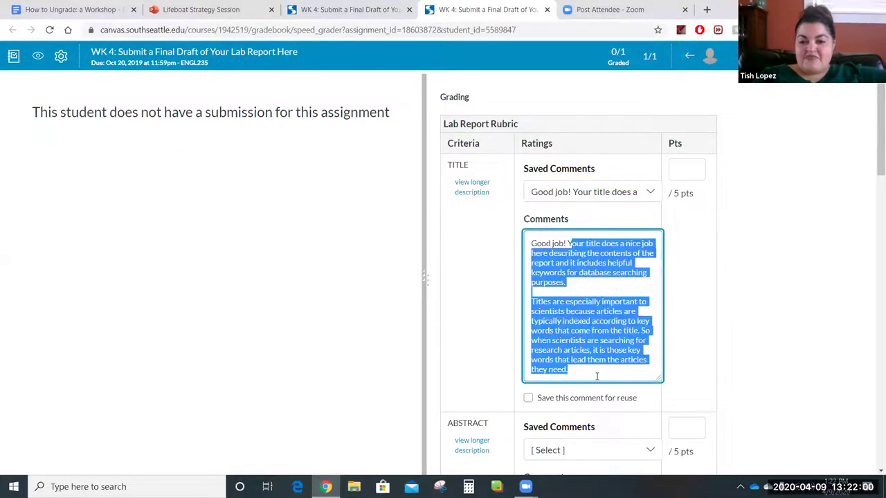
left_click(597, 375)
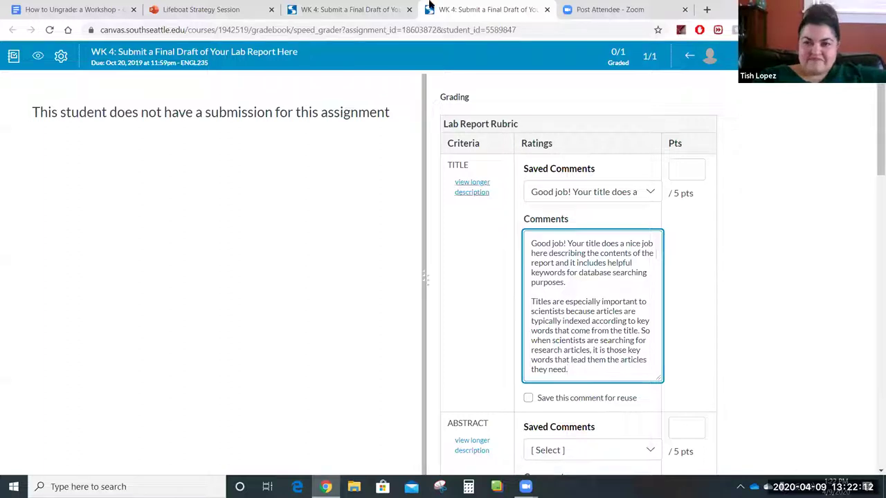
- Leave SpeedGrader through the assignment page and return to the course's module list
left_click(157, 53)
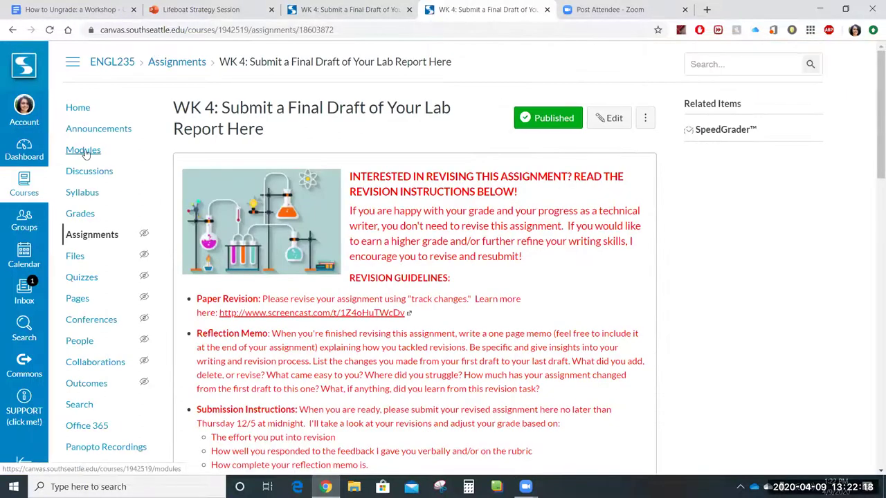
left_click(85, 151)
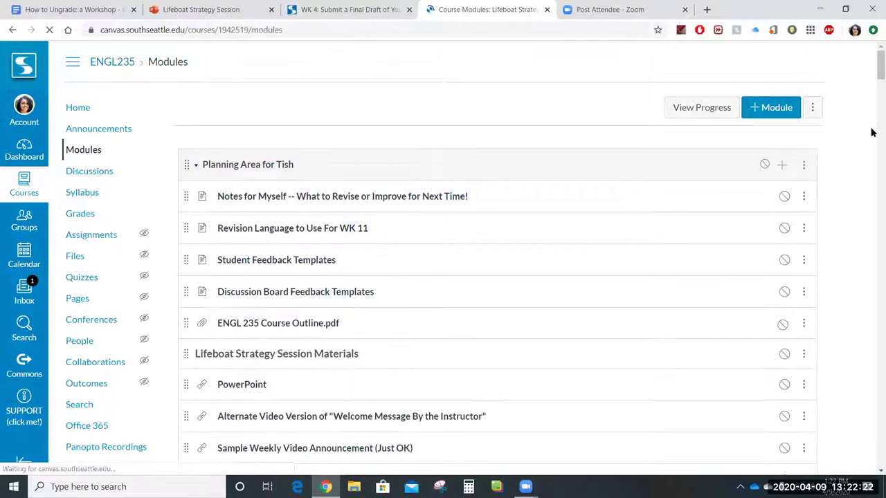
left_click_drag(877, 72, 873, 104)
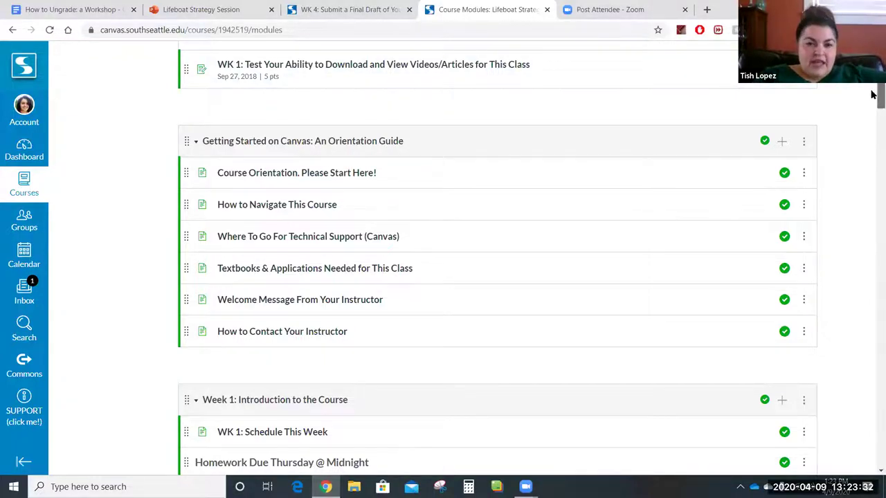
scroll(872, 95, "up", 10)
- Open the pinned "I Need Help!" discussion and review its instructions and reply area
left_click(105, 173)
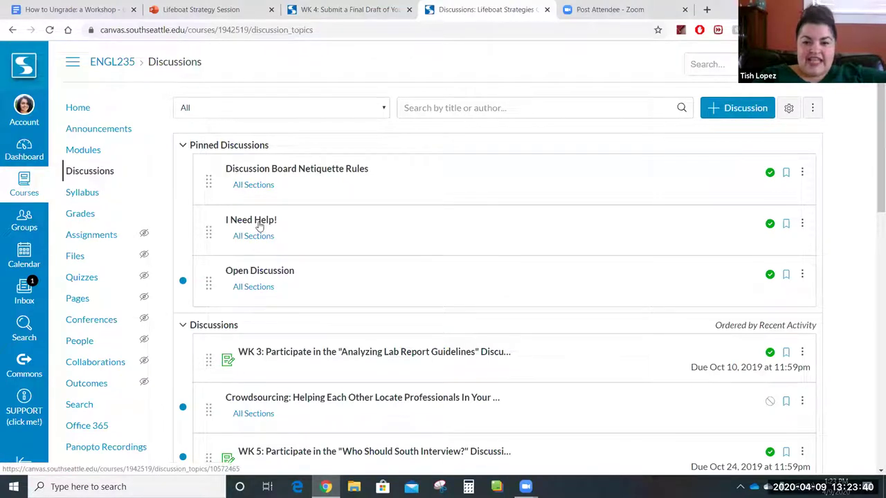
left_click(260, 227)
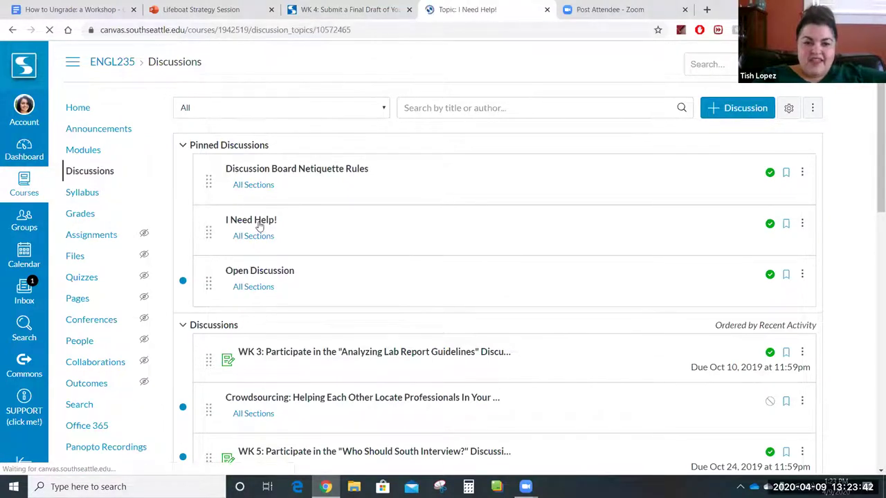
scroll(872, 205, "down", 3)
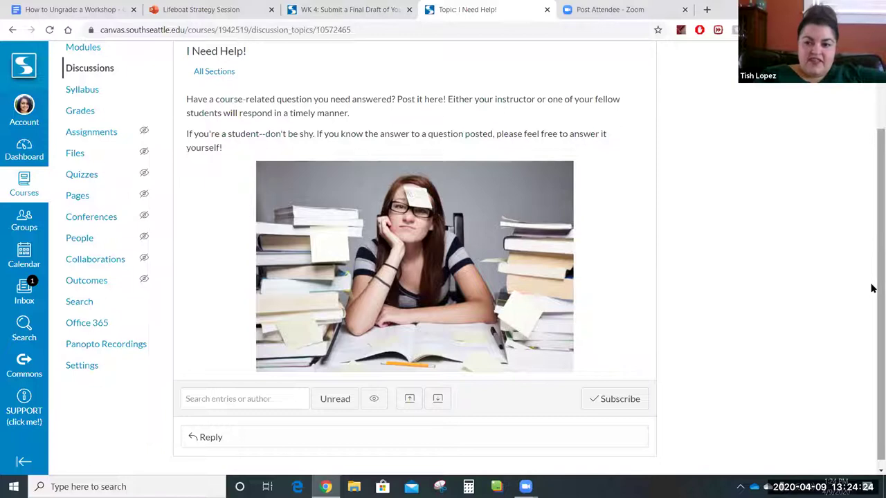
left_click_drag(873, 287, 872, 203)
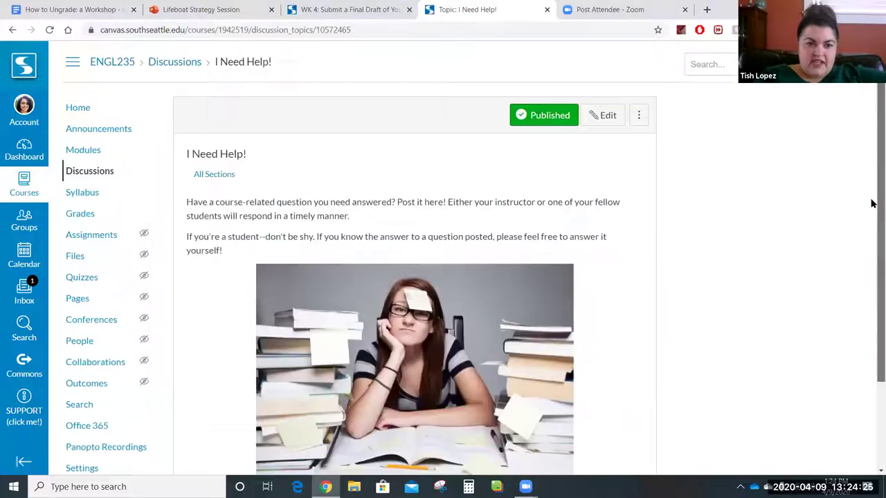
- Open the "WK 2: Complete This Correspondence Case Study" assignment from the course's modules
left_click(96, 155)
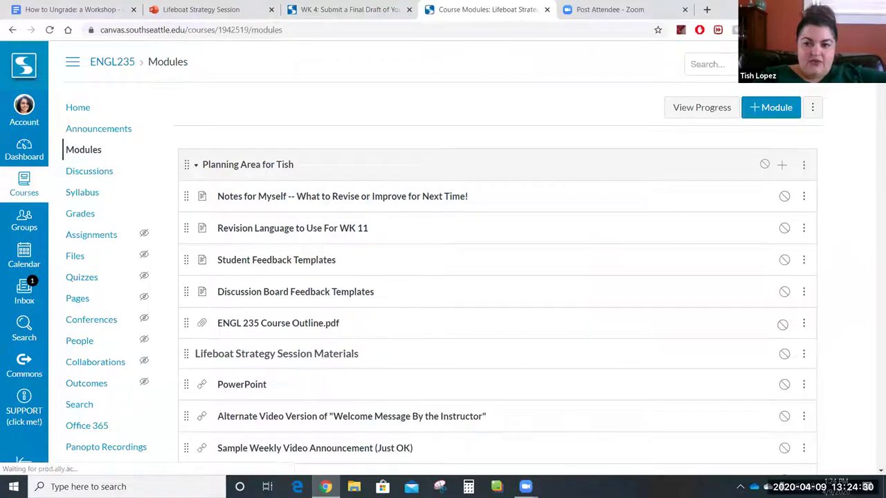
scroll(376, 296, "down", 3)
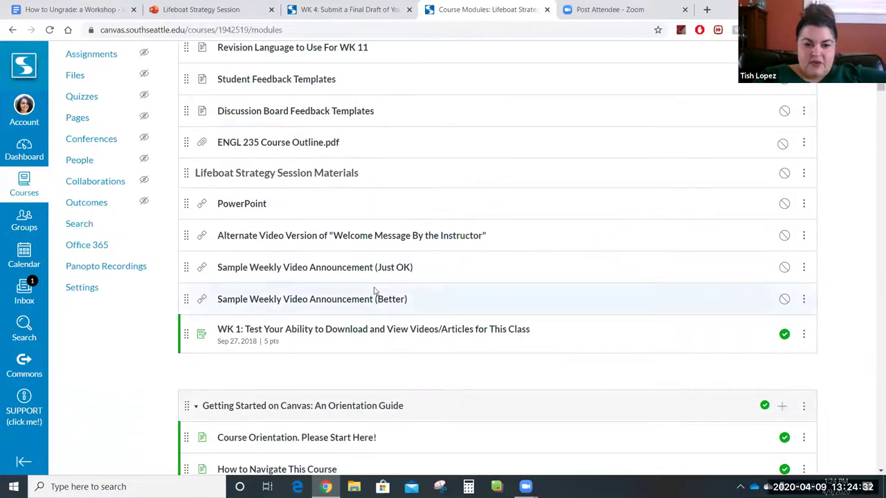
left_click_drag(874, 86, 874, 163)
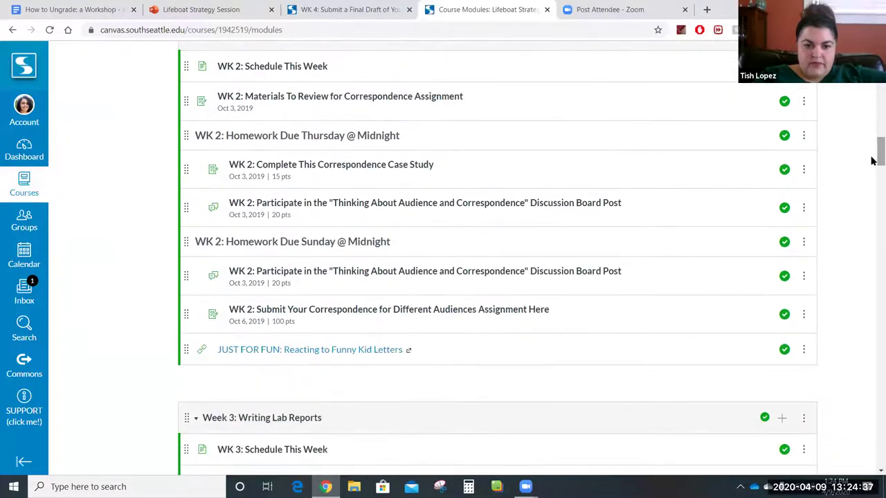
left_click(404, 171)
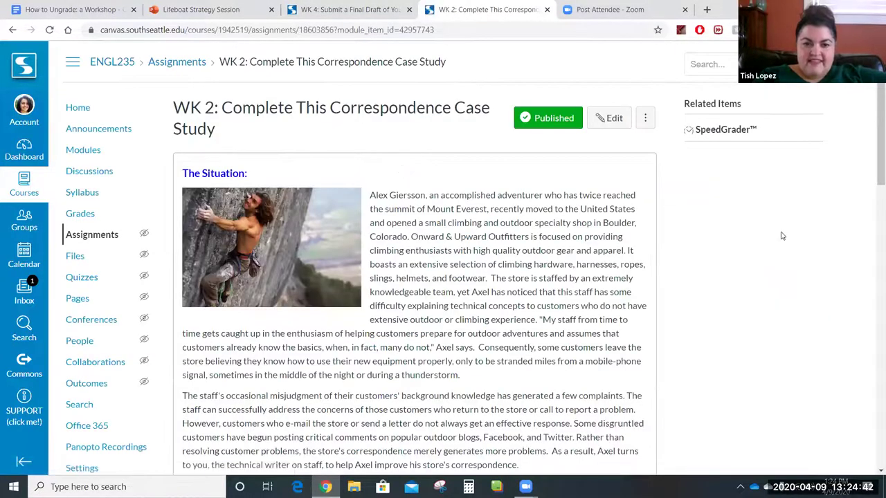
- Examine the Frequently Asked Questions section of the case study, including the question about revising the letters and its answer
left_click_drag(872, 152, 873, 335)
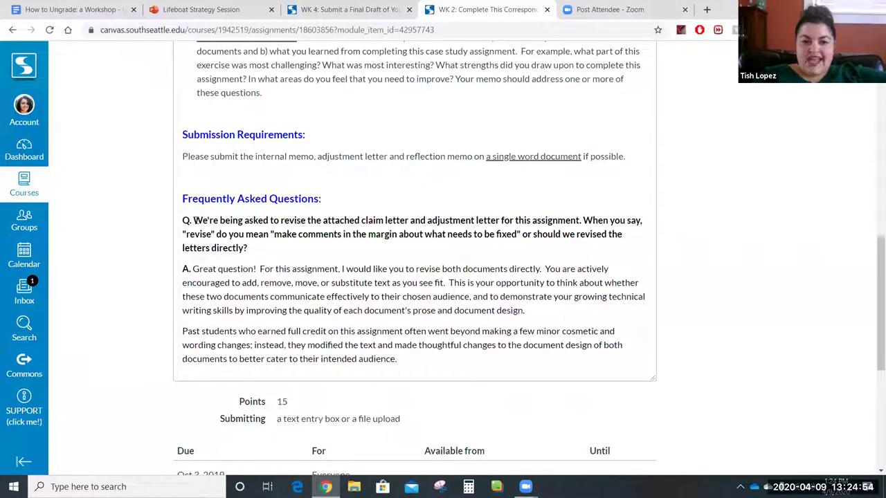
left_click_drag(194, 220, 286, 253)
left_click(286, 254)
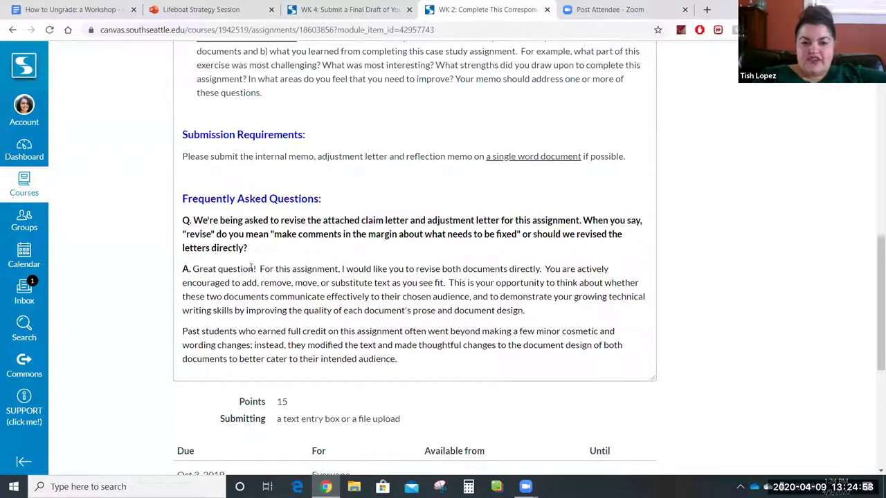
left_click_drag(251, 268, 422, 367)
left_click(423, 369)
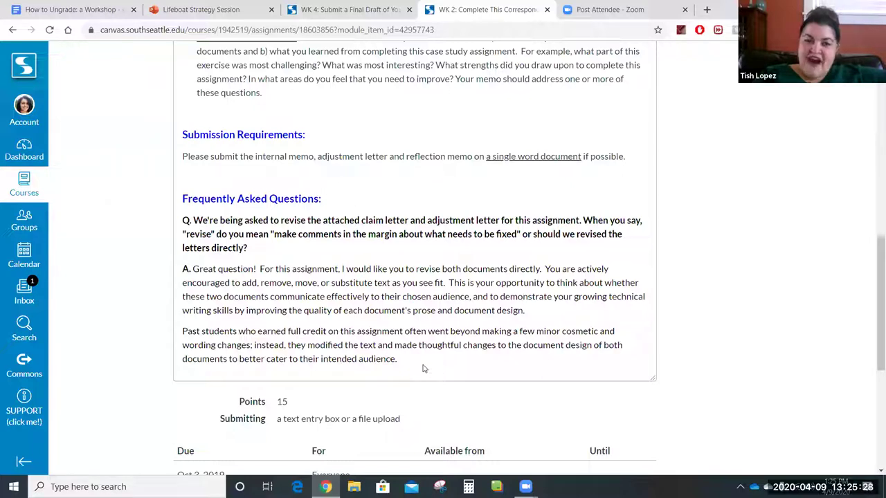
mouse_move(872, 357)
left_mouse_down()
mouse_move(872, 291)
mouse_move(873, 363)
left_mouse_up()
left_click_drag(396, 200, 404, 227)
left_click(404, 223)
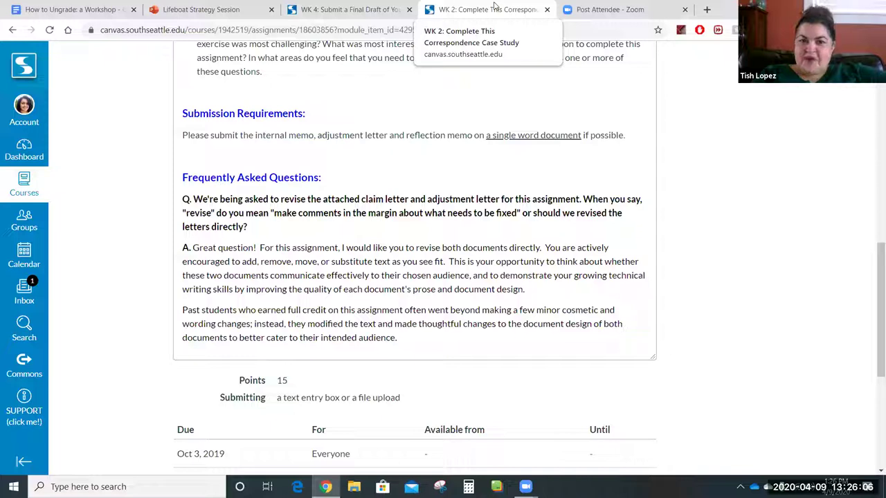
- Switch to the Lifeboat Strategy Session presentation in PowerPoint and display the "5 Tips" slide
left_click(228, 9)
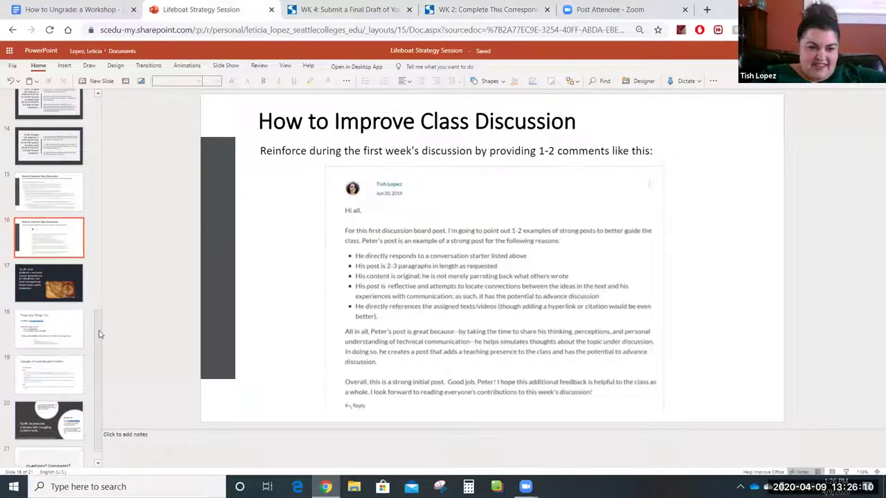
left_click_drag(99, 335, 108, 127)
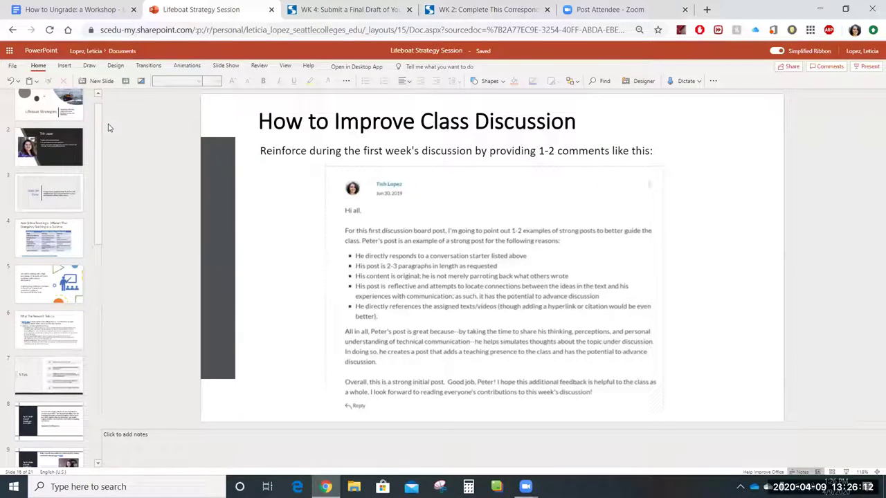
left_click(57, 361)
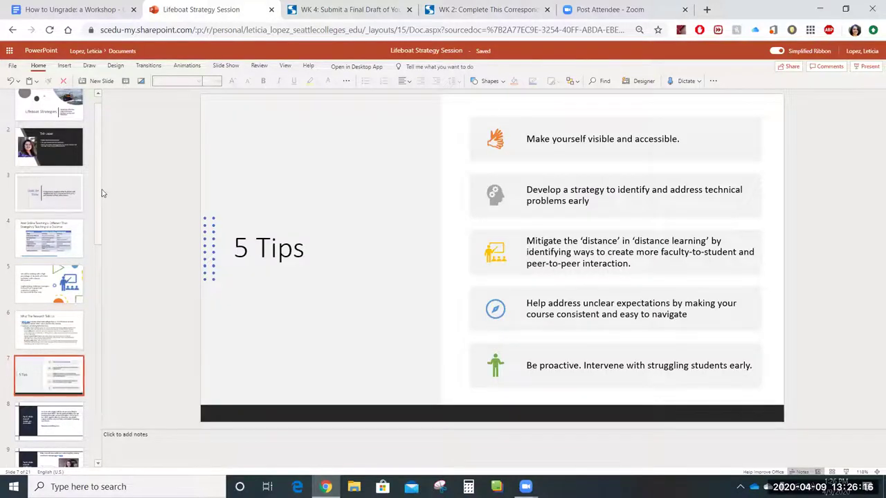
- Browse the thumbnails of the slides that follow the "5 Tips" slide
left_click_drag(99, 192, 95, 255)
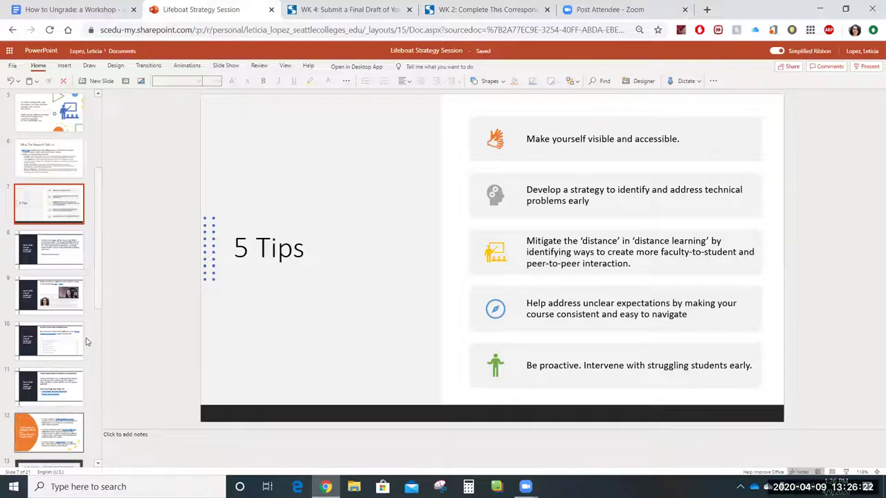
scroll(99, 298, "down", 3)
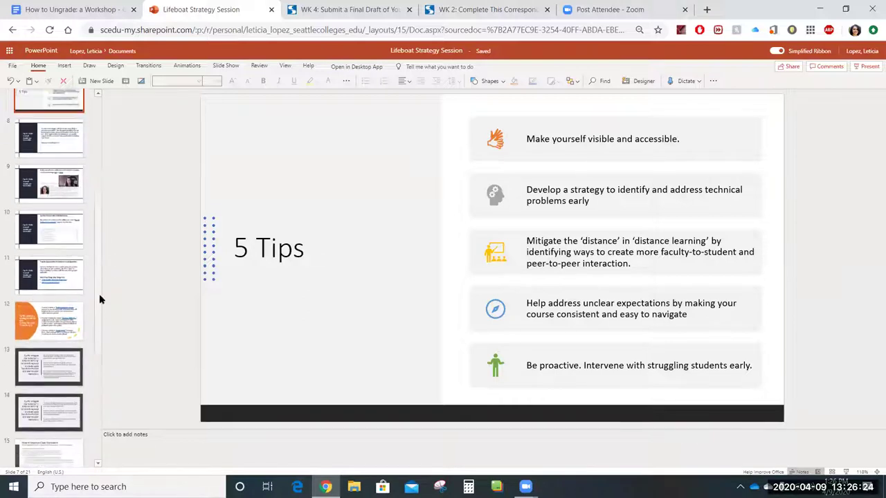
scroll(101, 299, "down", 1)
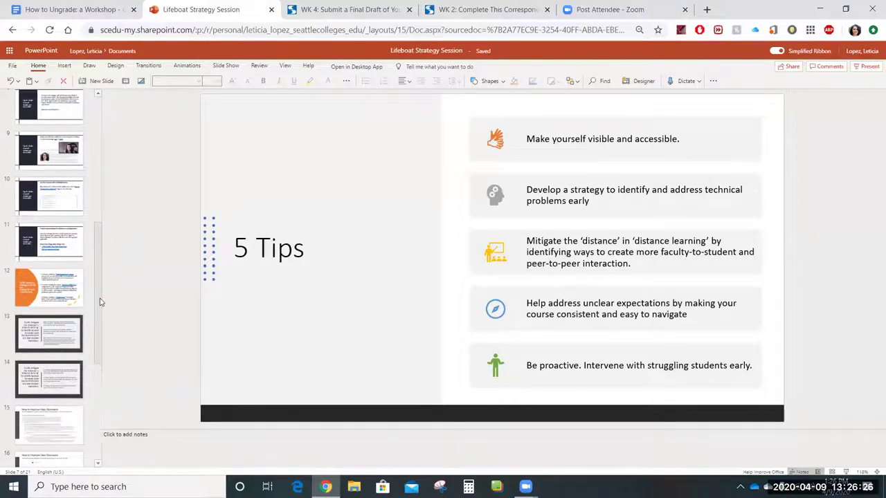